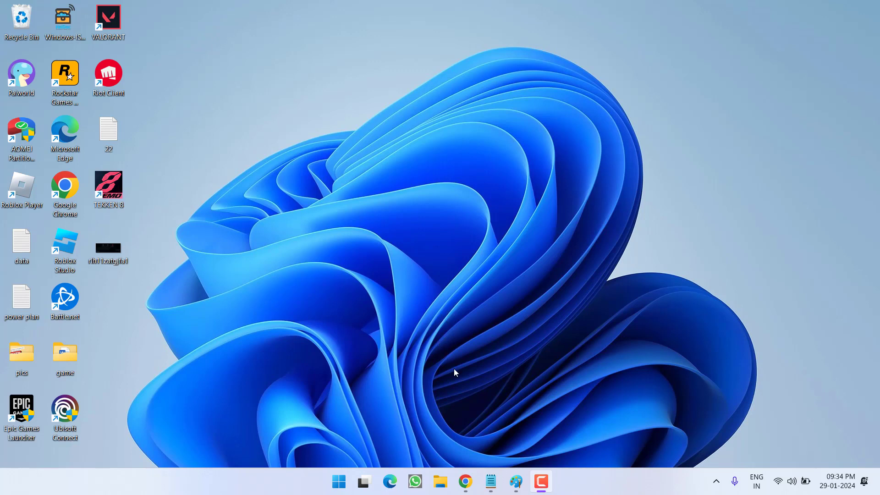
Step: Start the keyboard ghosting demo in Chrome and check that Q, E, Y, H and F register
{"action": "left_click", "coordinate": [466, 482]}
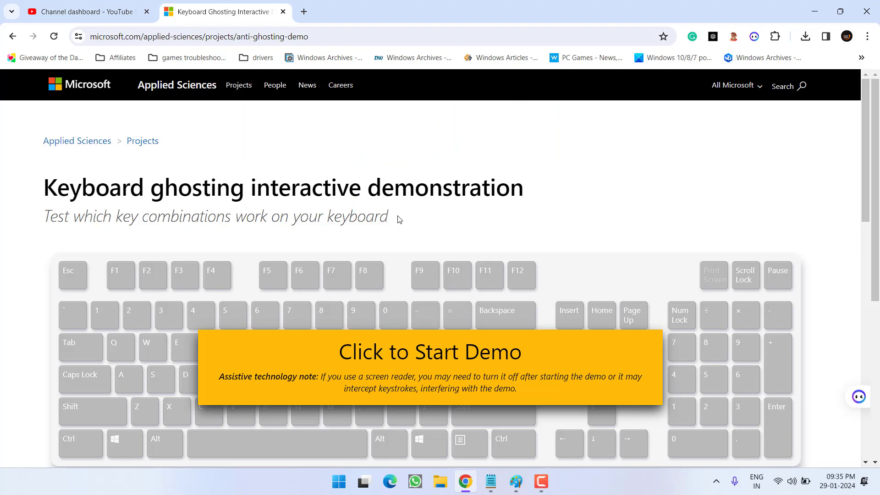
{"action": "left_click", "coordinate": [413, 364]}
{"action": "scroll", "coordinate": [315, 334], "scroll_direction": "down", "scroll_amount": 1}
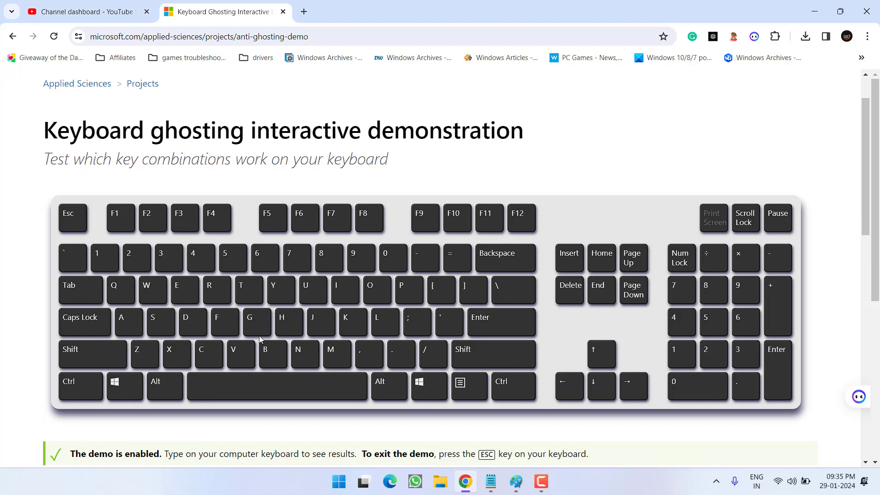
{"action": "key", "text": "q"}
{"action": "key", "text": "e"}
{"action": "key", "text": "y"}
{"action": "key", "text": "h"}
{"action": "key", "text": "f"}
Step: Test repeatedly whether the Windows key opens Start, then minimize Chrome
{"action": "key", "text": "super"}
{"action": "key", "text": "super"}
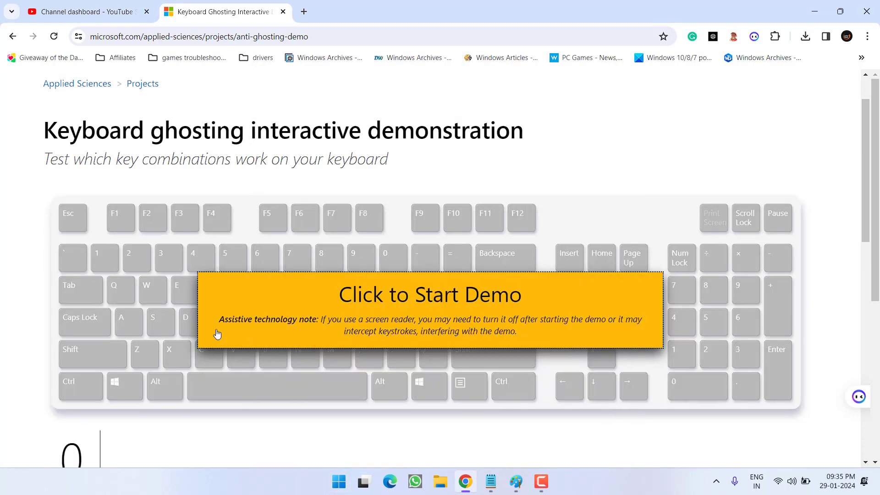
{"action": "left_click", "coordinate": [301, 314]}
{"action": "key", "text": "super"}
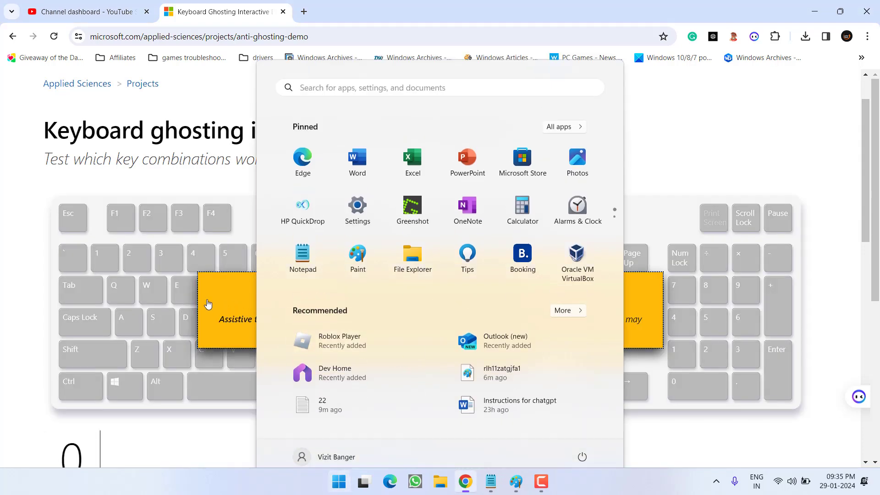
{"action": "left_click", "coordinate": [236, 305]}
{"action": "key", "text": "super"}
{"action": "left_click", "coordinate": [246, 298]}
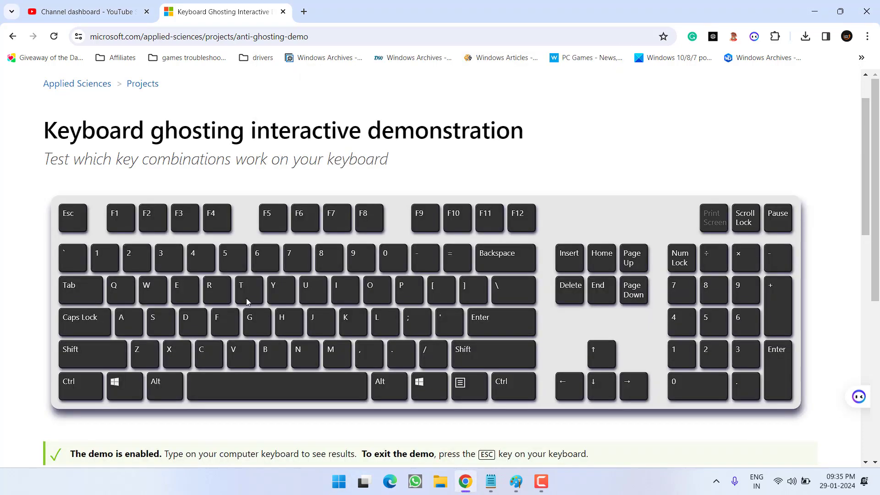
{"action": "key", "text": "super"}
{"action": "left_click", "coordinate": [234, 296]}
{"action": "left_click", "coordinate": [815, 12]}
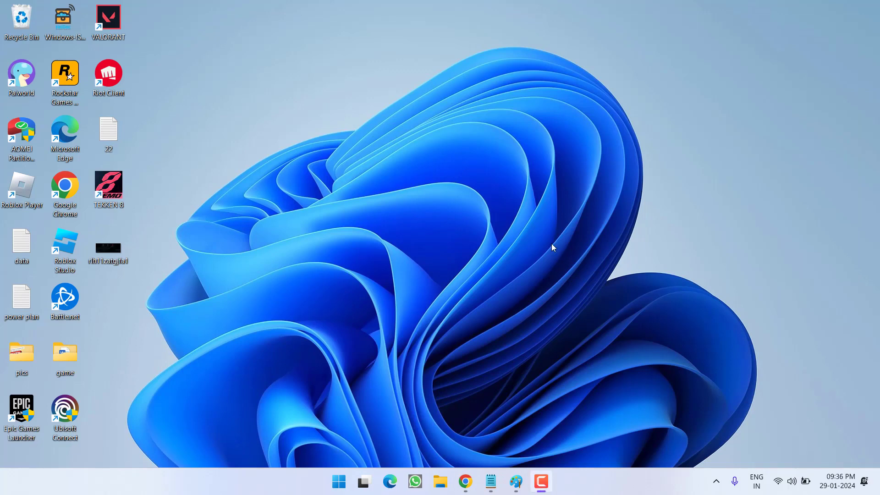
Step: From Task Manager's Run new task, start 'powershell' with administrative privileges
{"action": "right_click", "coordinate": [607, 478]}
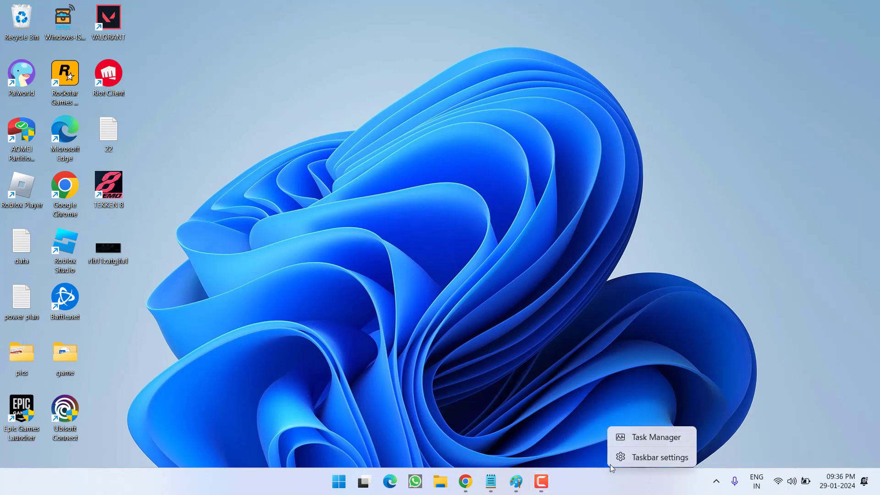
{"action": "left_click", "coordinate": [655, 434]}
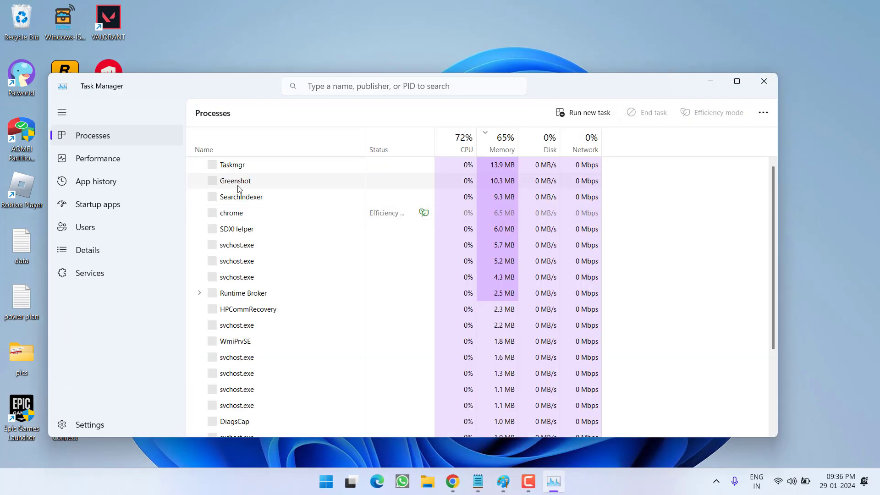
{"action": "left_click", "coordinate": [592, 112]}
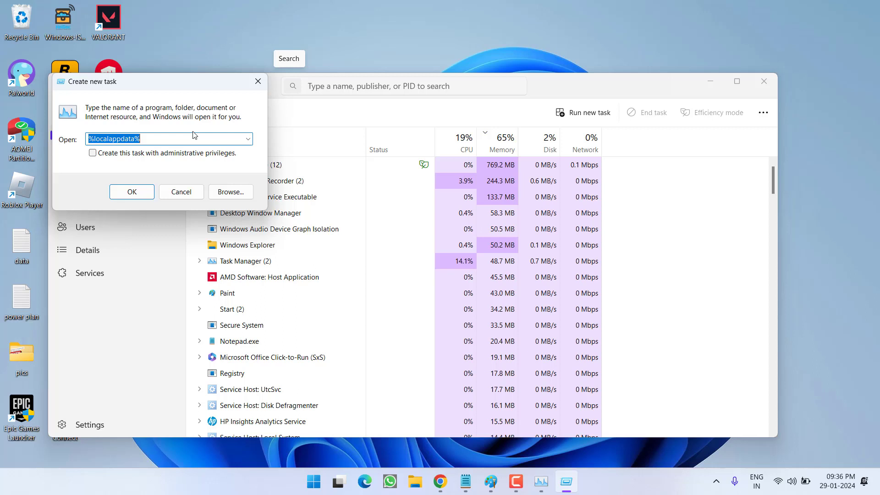
{"action": "type", "text": "powershell"}
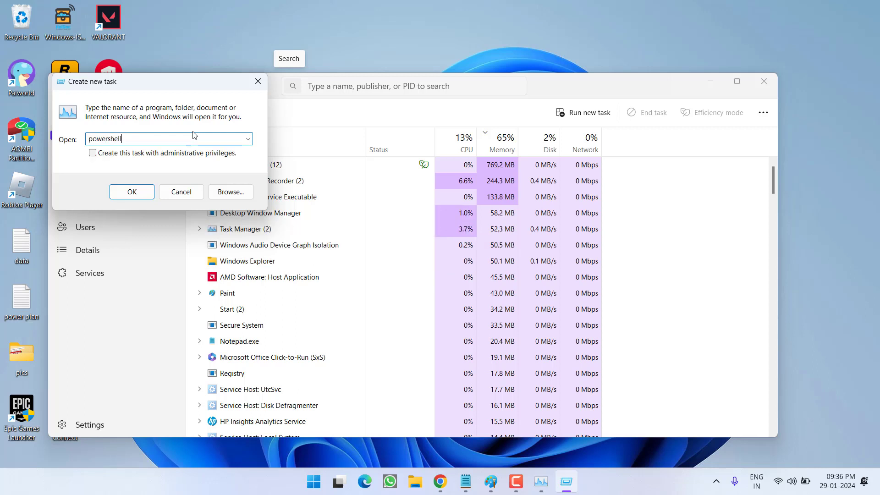
{"action": "left_click", "coordinate": [91, 154]}
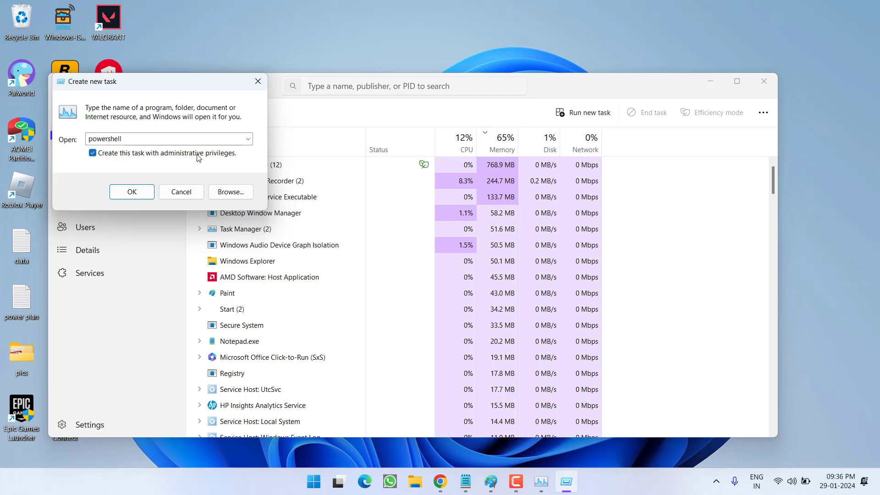
{"action": "left_click", "coordinate": [127, 190]}
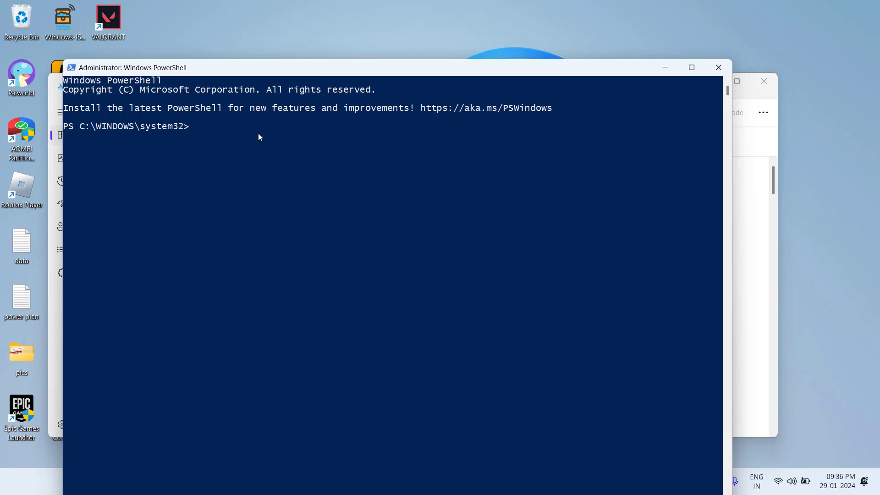
Step: Paste and run the Get-AppXPackage -AllUsers | Foreach {Add-AppxPackage ...} command, then minimize PowerShell
{"action": "right_click", "coordinate": [242, 137]}
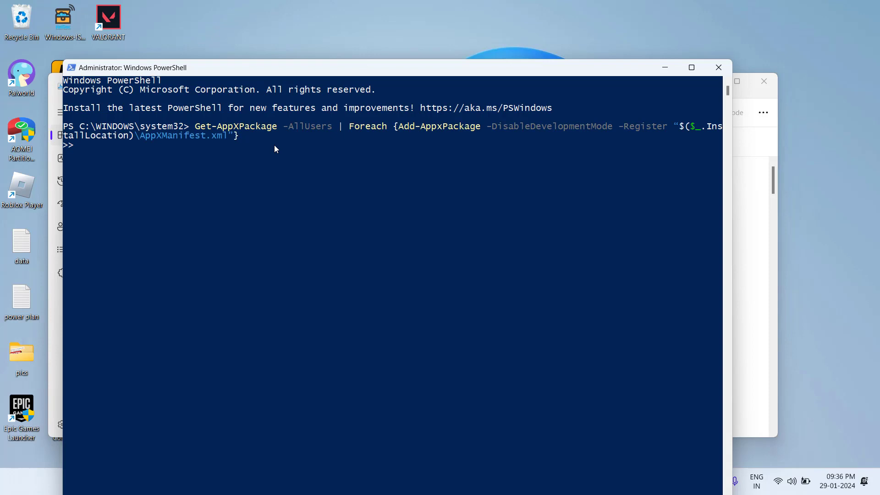
{"action": "key", "text": "Return"}
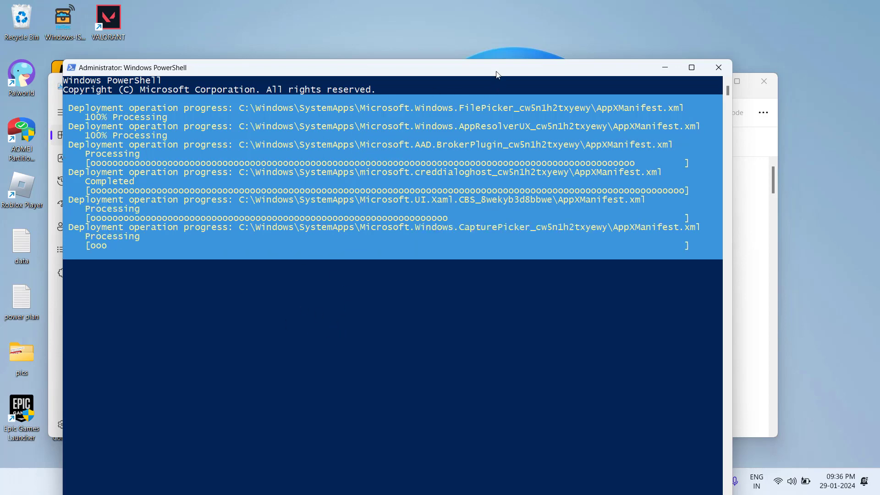
{"action": "left_click_drag", "start_coordinate": [497, 74], "coordinate": [508, 37]}
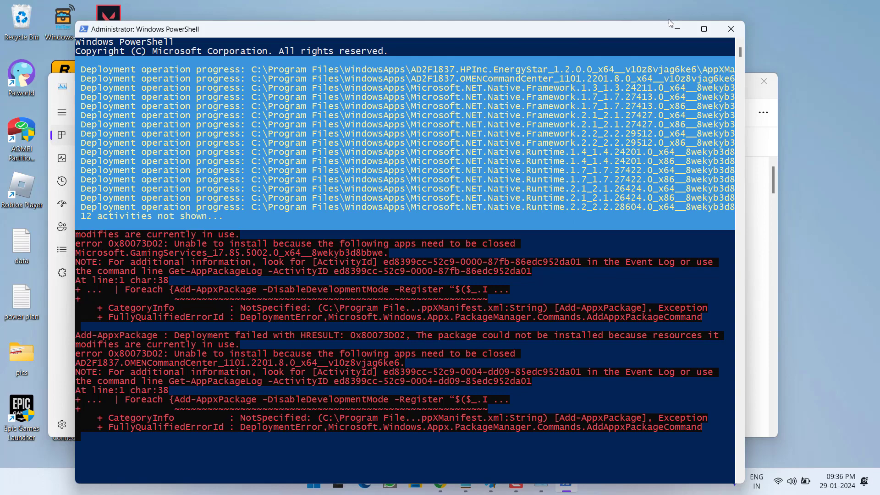
{"action": "left_click", "coordinate": [677, 29]}
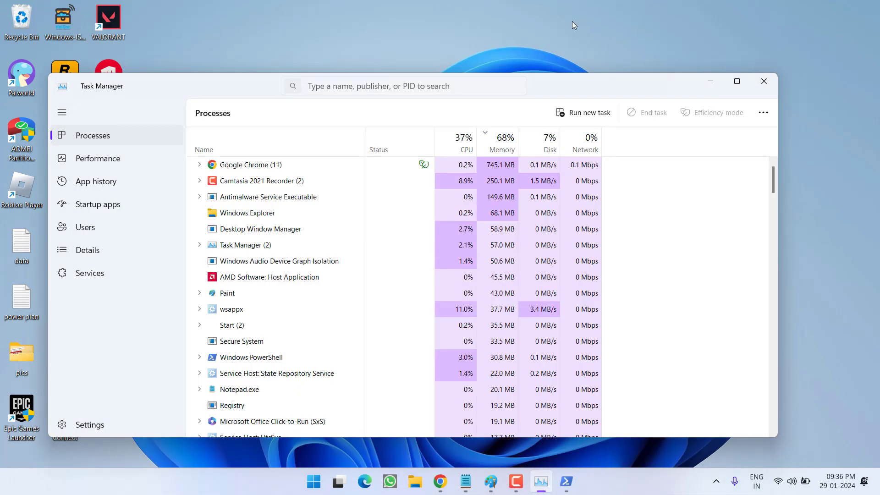
Step: Run 'regedit' as a new task from Task Manager and allow it through UAC
{"action": "left_click", "coordinate": [598, 118]}
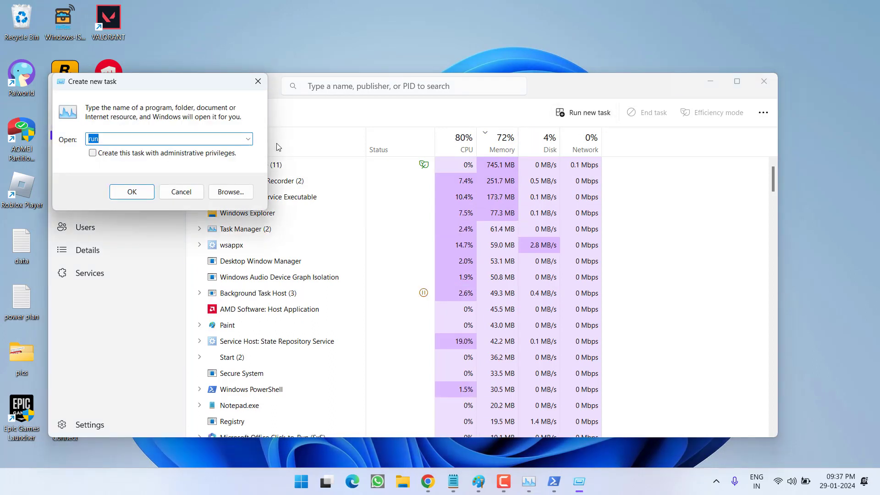
{"action": "type", "text": "regedit"}
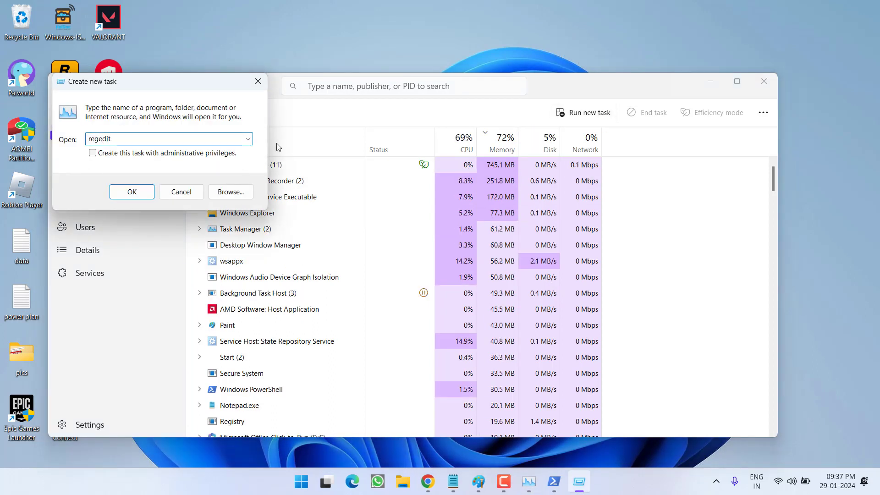
{"action": "left_click", "coordinate": [128, 192]}
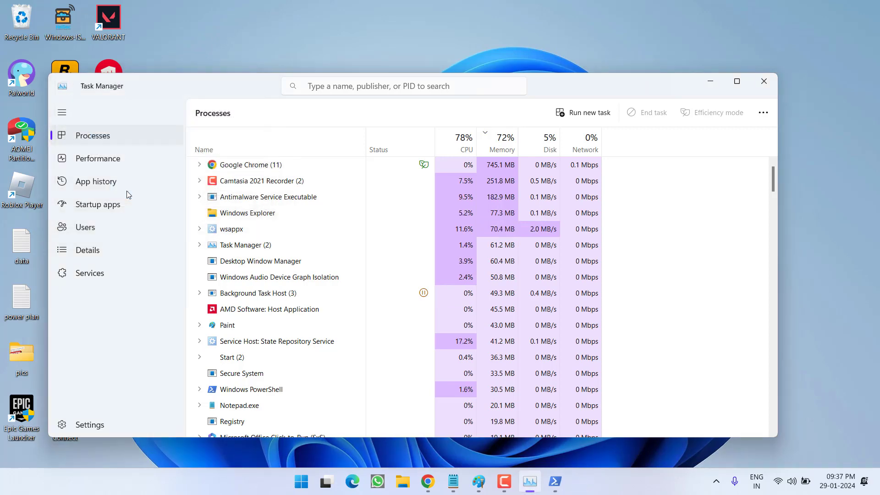
{"action": "left_click", "coordinate": [374, 332]}
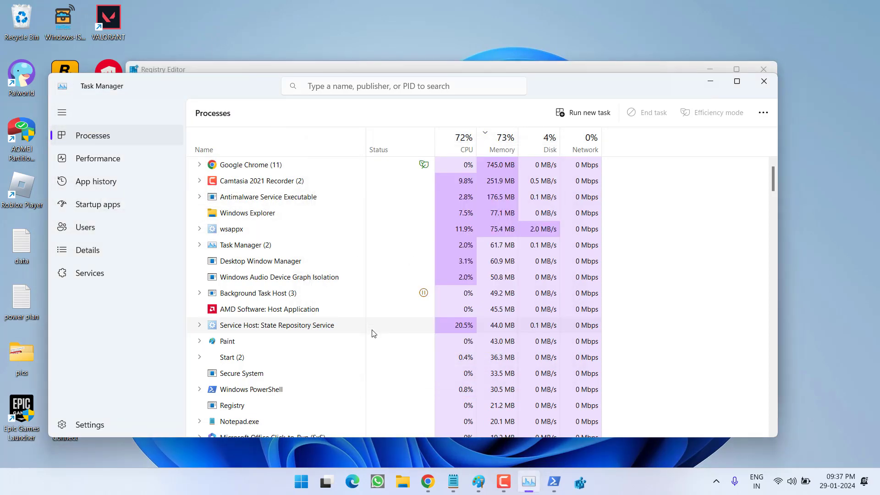
{"action": "left_click", "coordinate": [249, 69]}
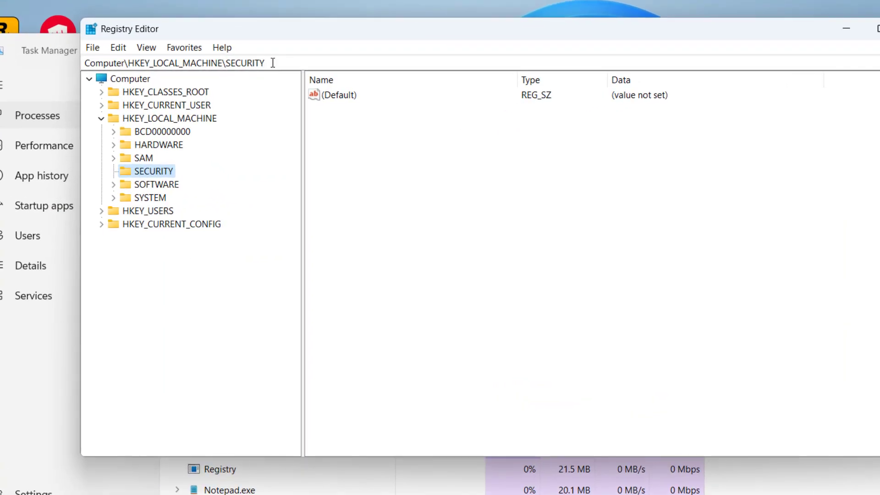
Step: Go to HKEY_CURRENT_USER\Software\Microsoft\Windows\CurrentVersion\Explorer\Advanced via the address bar
{"action": "left_click_drag", "start_coordinate": [268, 92], "coordinate": [123, 92]}
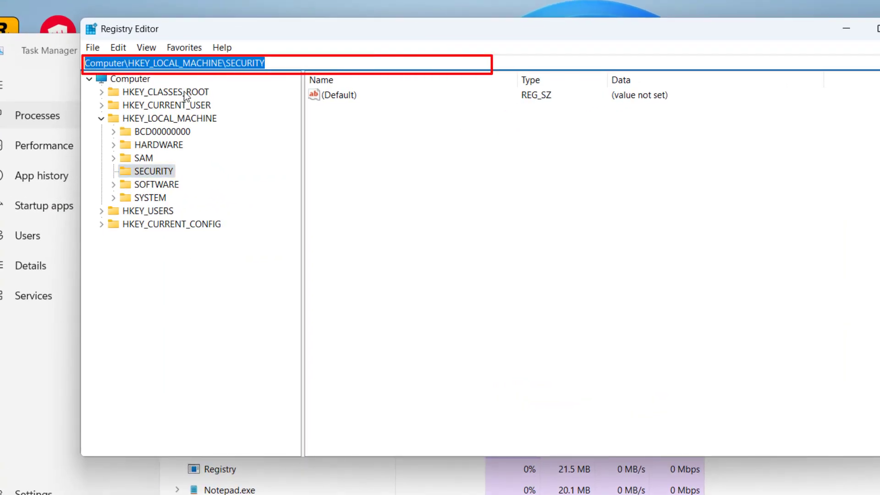
{"action": "type", "text": "Computer\\HKEY_CURRENT_USER\\Software\\Microsoft\\Windows\\CurrentVersion\\Explorer\\Advanced"}
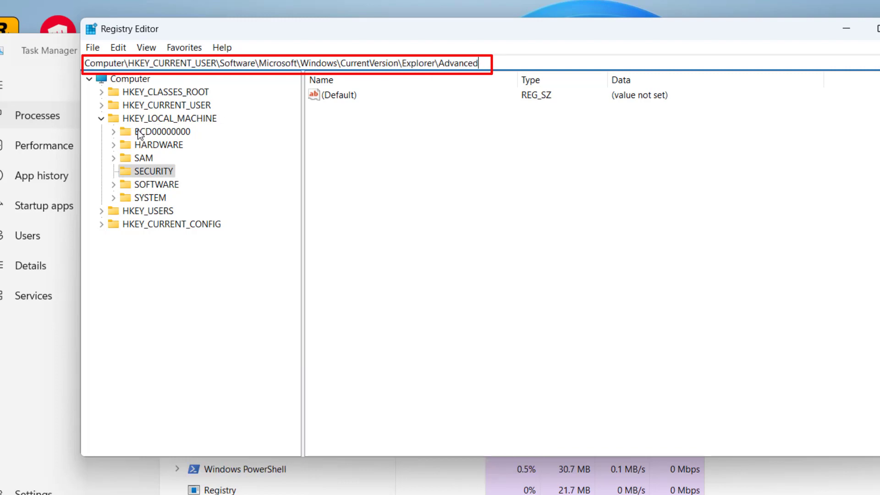
{"action": "key", "text": "Return"}
Step: Create a new DWORD (32-bit) value named EnableXamlstartmenu in the Advanced key
{"action": "left_click", "coordinate": [366, 167]}
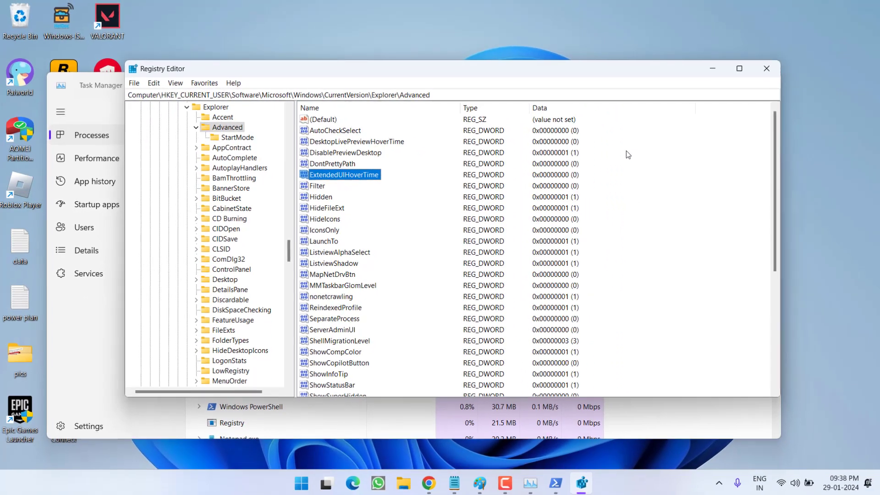
{"action": "right_click", "coordinate": [626, 151]}
{"action": "mouse_move", "coordinate": [665, 157]}
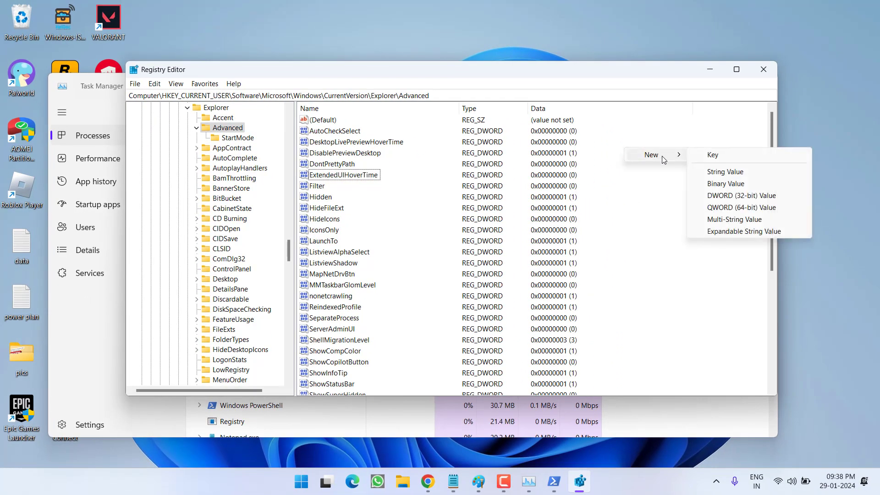
{"action": "left_click", "coordinate": [743, 198]}
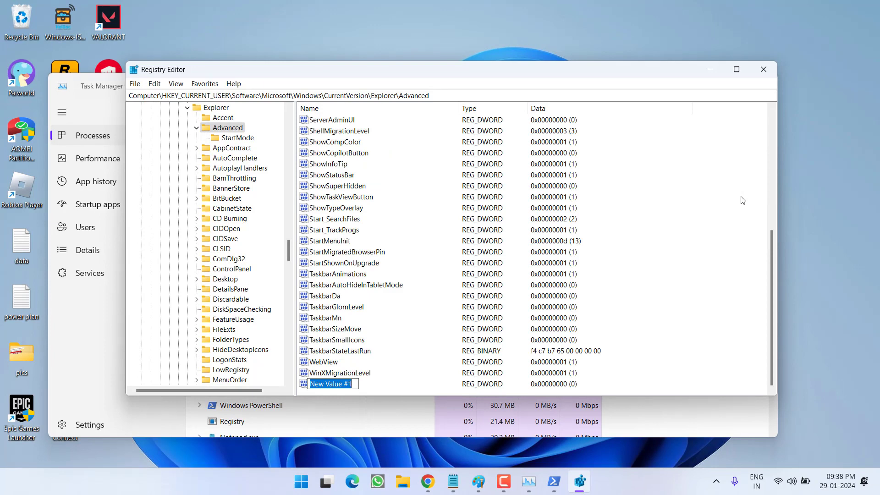
{"action": "type", "text": "EnableXam"}
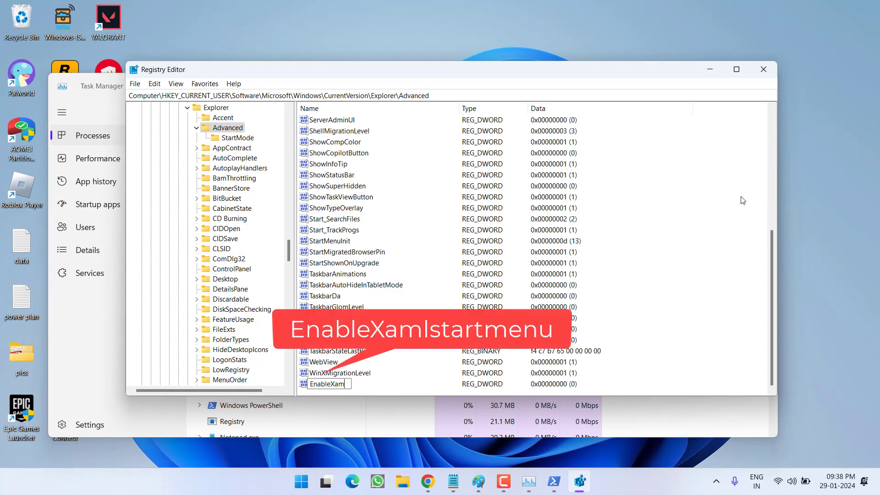
{"action": "type", "text": "lstartmenu"}
{"action": "key", "text": "Return"}
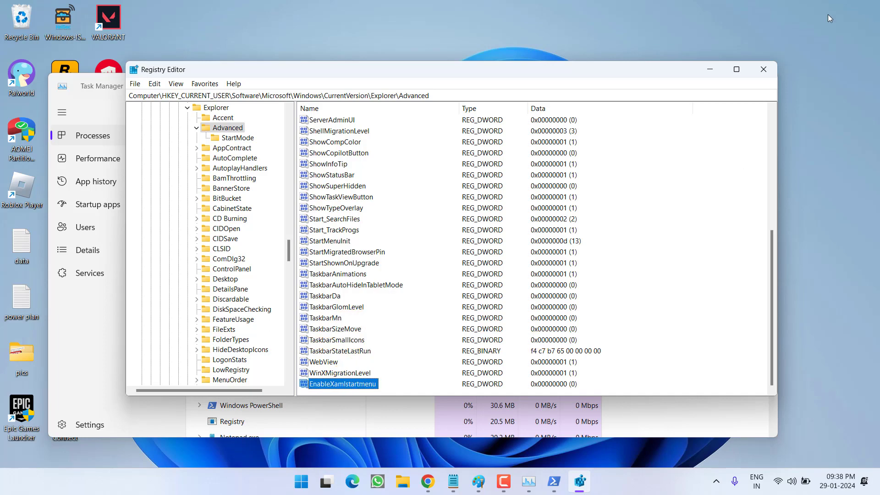
Step: Minimize Registry Editor and close Task Manager
{"action": "left_click", "coordinate": [710, 67]}
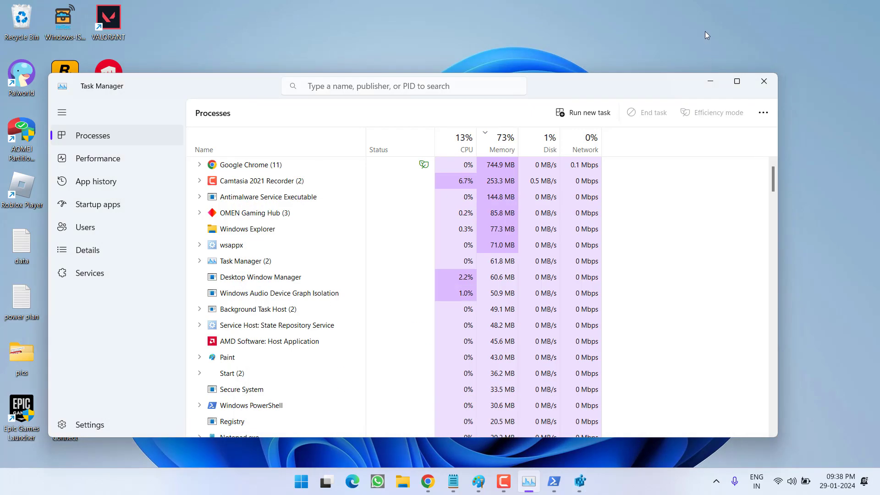
{"action": "left_click", "coordinate": [764, 81]}
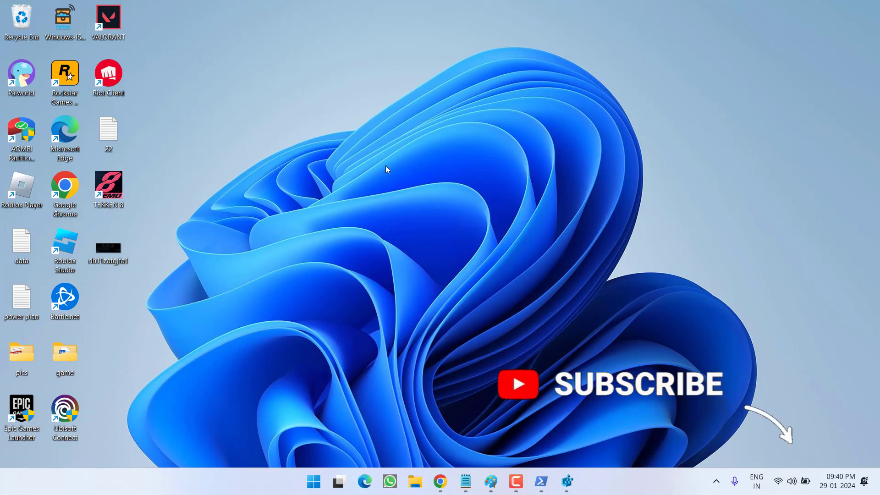
Step: Restore Paint showing the rlh11zatgjfa1 GPU Mode screenshot from the taskbar
{"action": "left_click", "coordinate": [491, 481]}
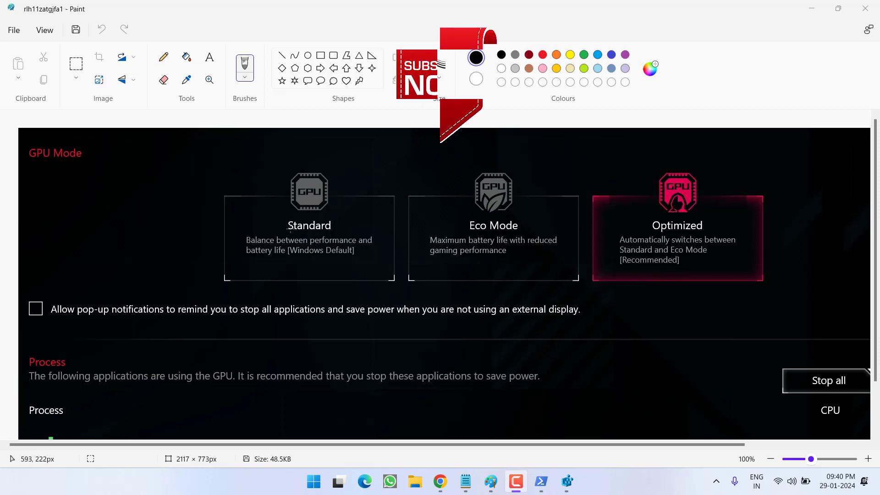
Step: Minimize the Paint window with the GPU Mode screenshot
{"action": "left_click", "coordinate": [812, 7]}
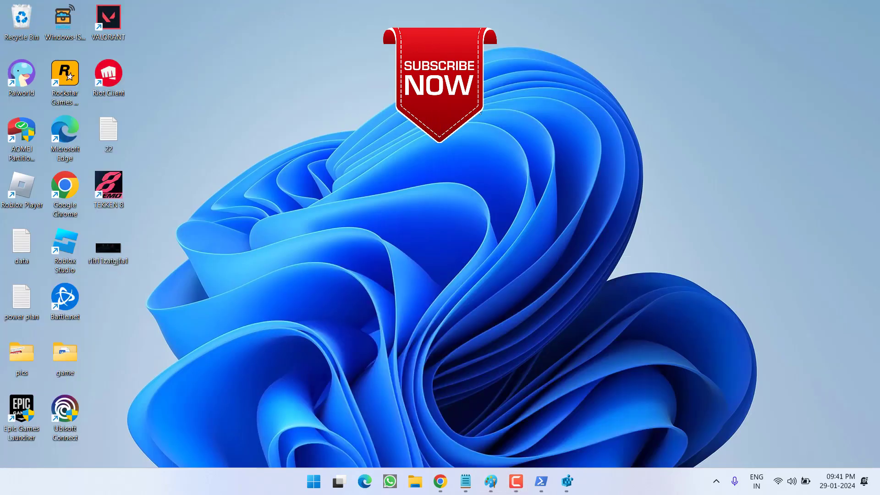